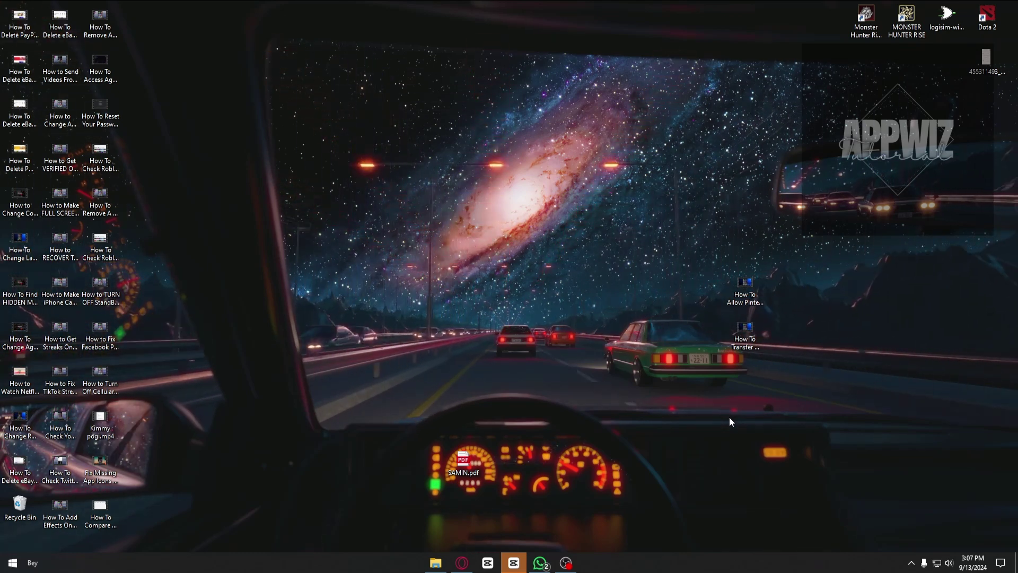
Step: Launch dxdiag from the Start menu, declining the Media Foundation bypass prompt
click(12, 562)
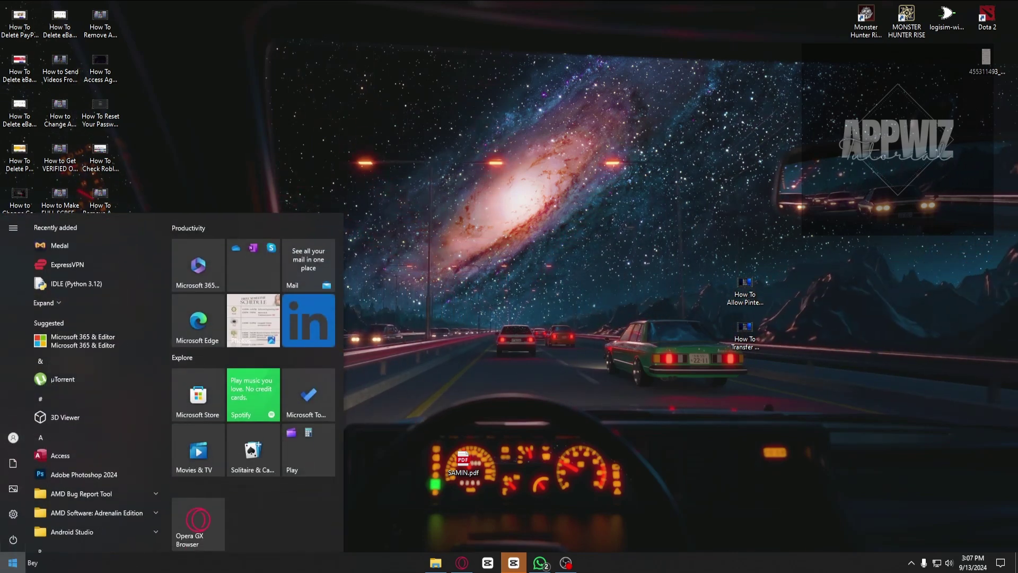
text(dx)
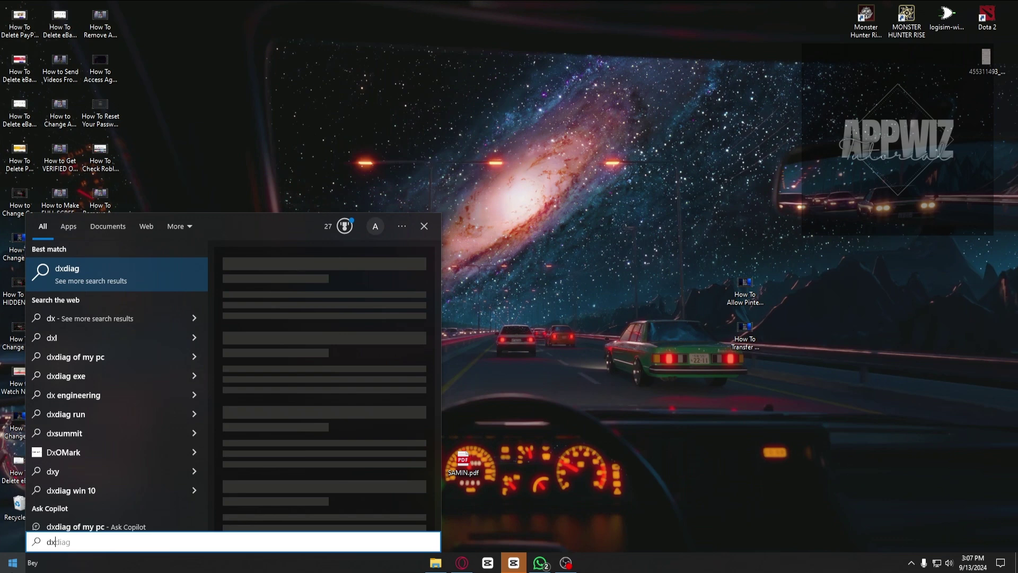
text(di)
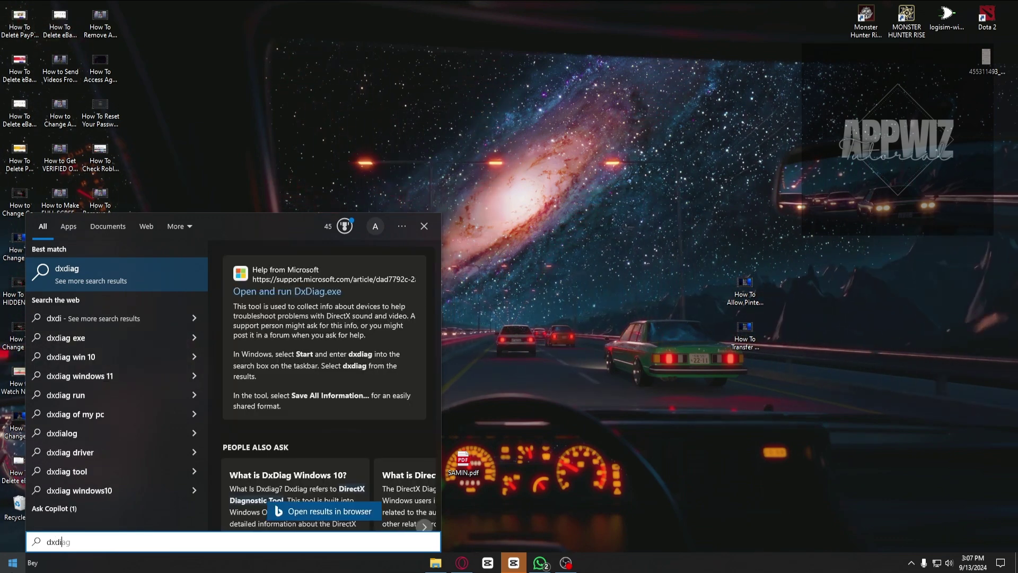
text(ag)
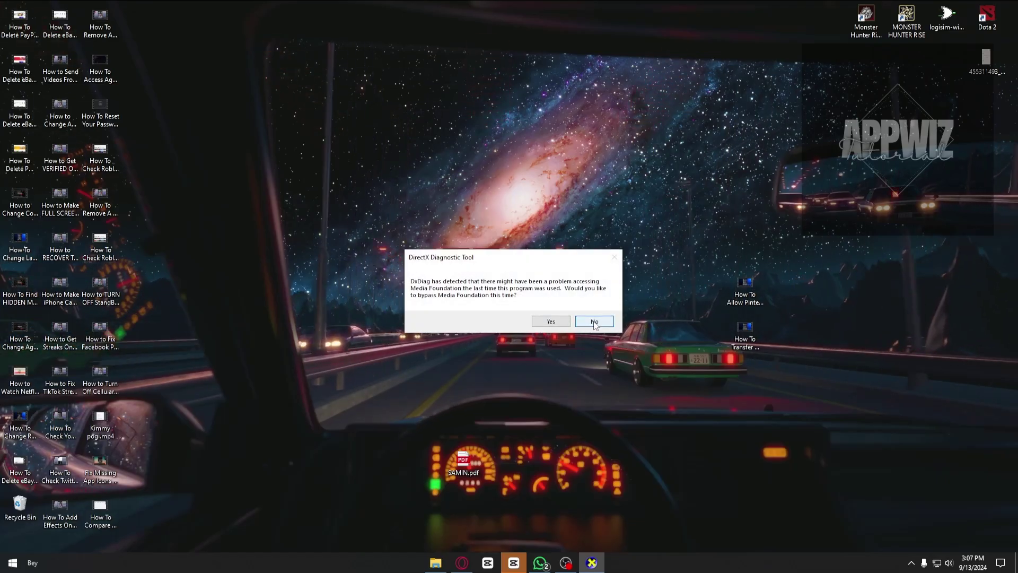
click(594, 322)
click(579, 321)
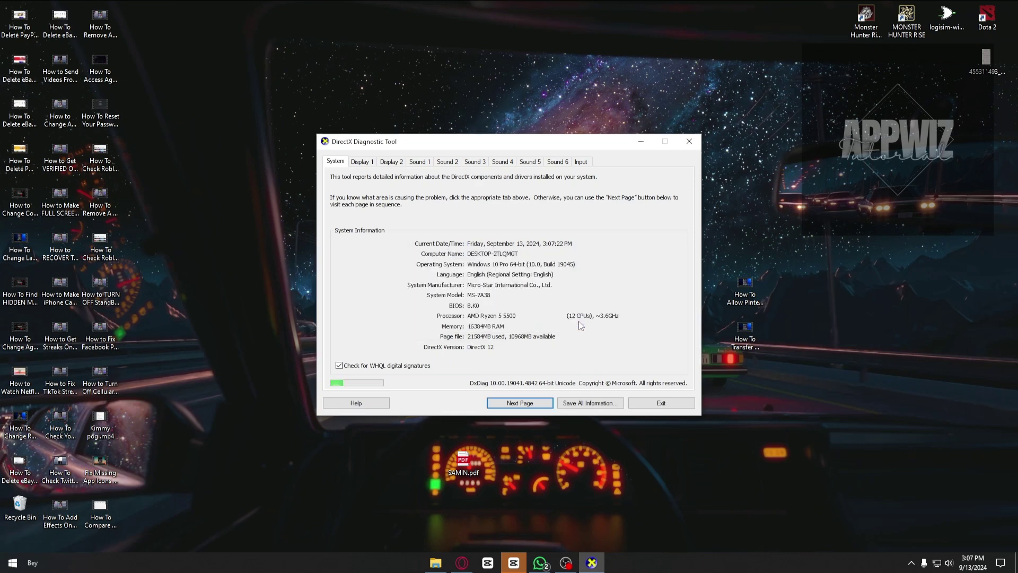
click(365, 164)
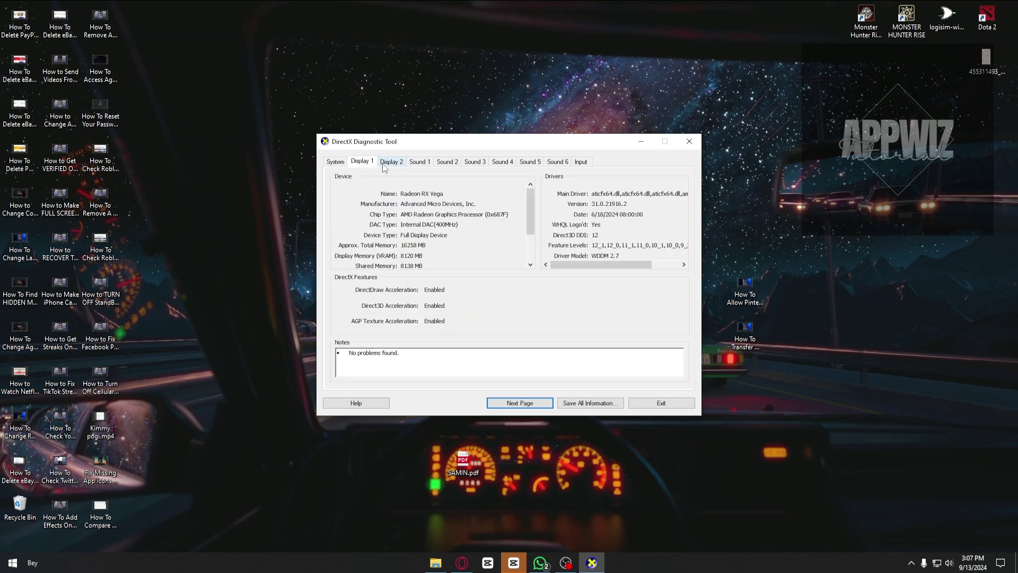
click(368, 166)
drag(418, 367, 333, 350)
click(371, 355)
Step: Switch to the Display 2 tab showing the second Radeon RX Vega's details
click(396, 162)
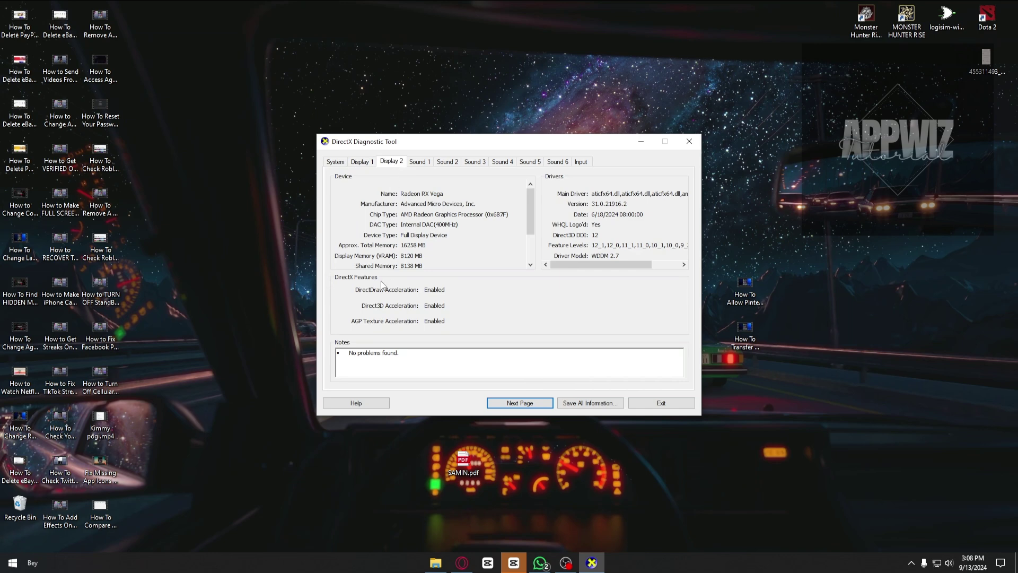